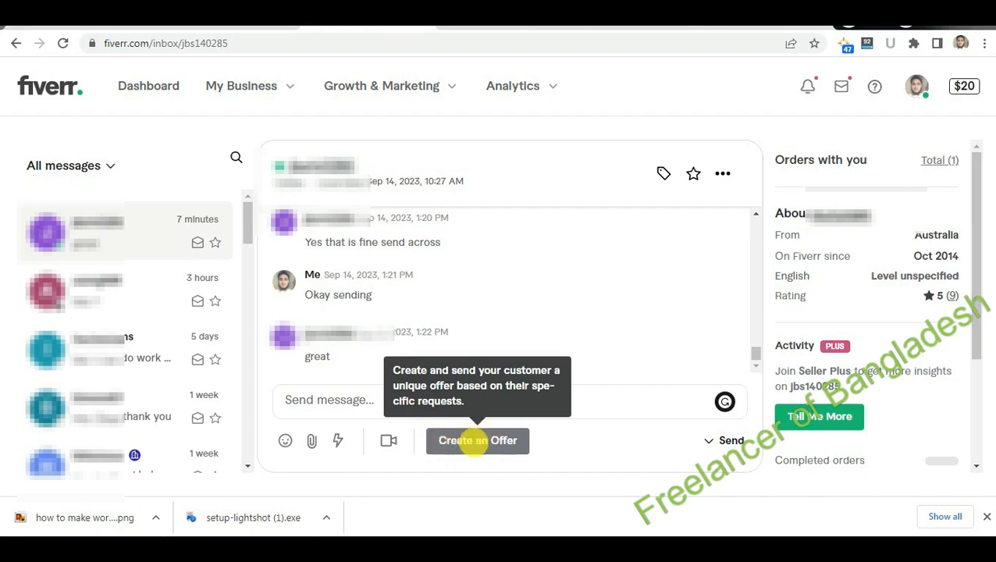
Step: Start a custom offer in the client's chat, based on the gig for collecting guest post link building prospects and doing outreach
left_click(474, 441)
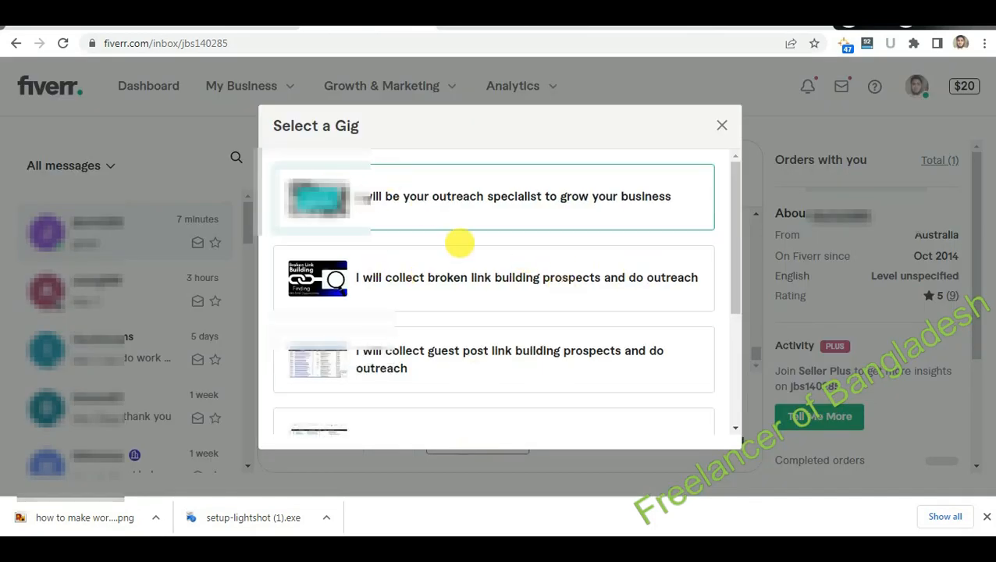
scroll(469, 318, "down", 2)
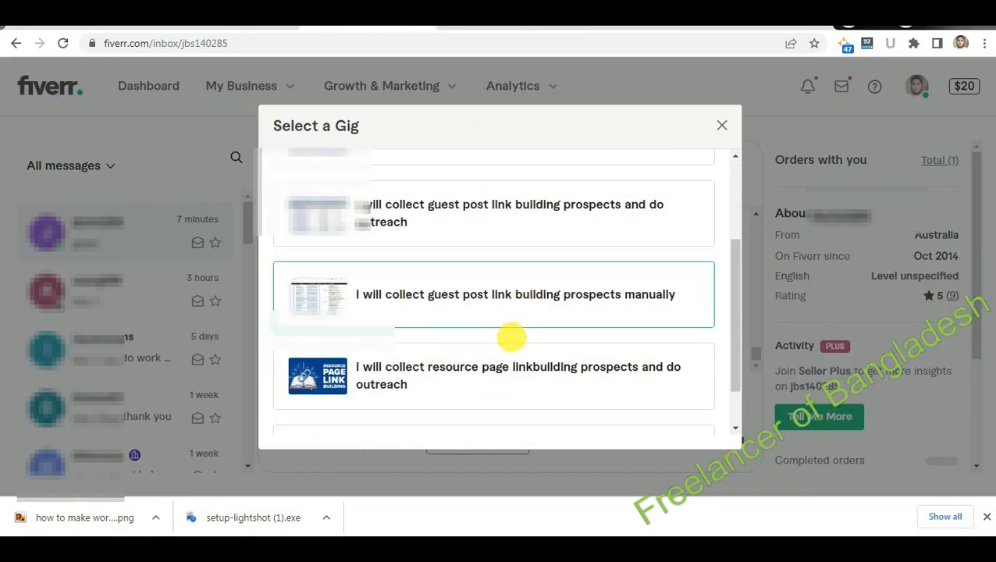
scroll(519, 316, "up", 2)
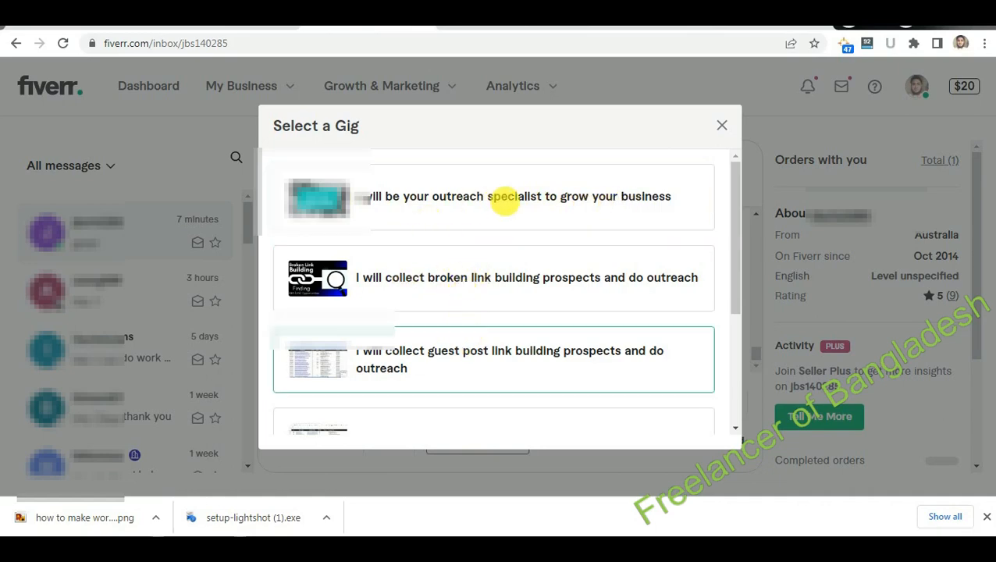
scroll(559, 300, "down", 1)
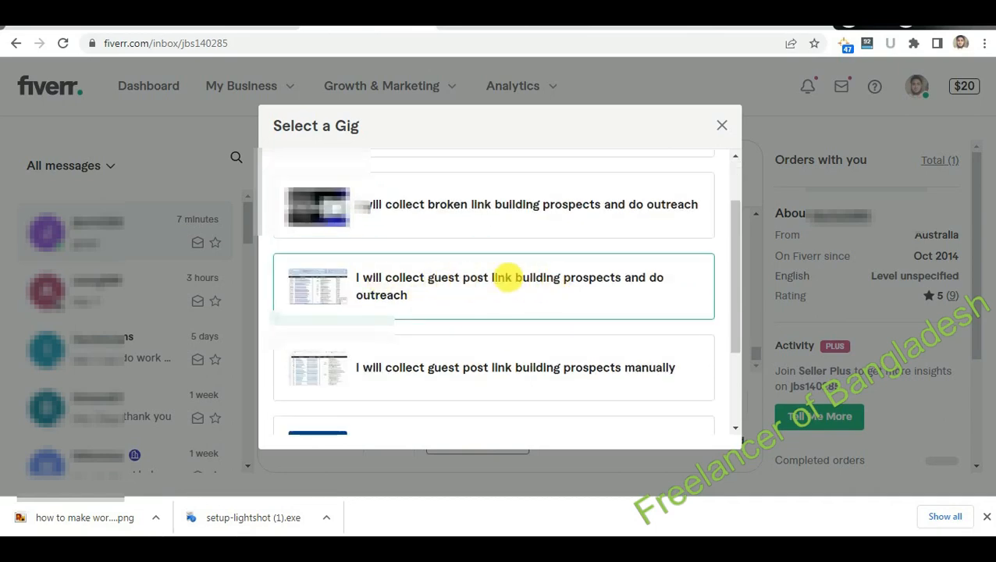
left_click(508, 277)
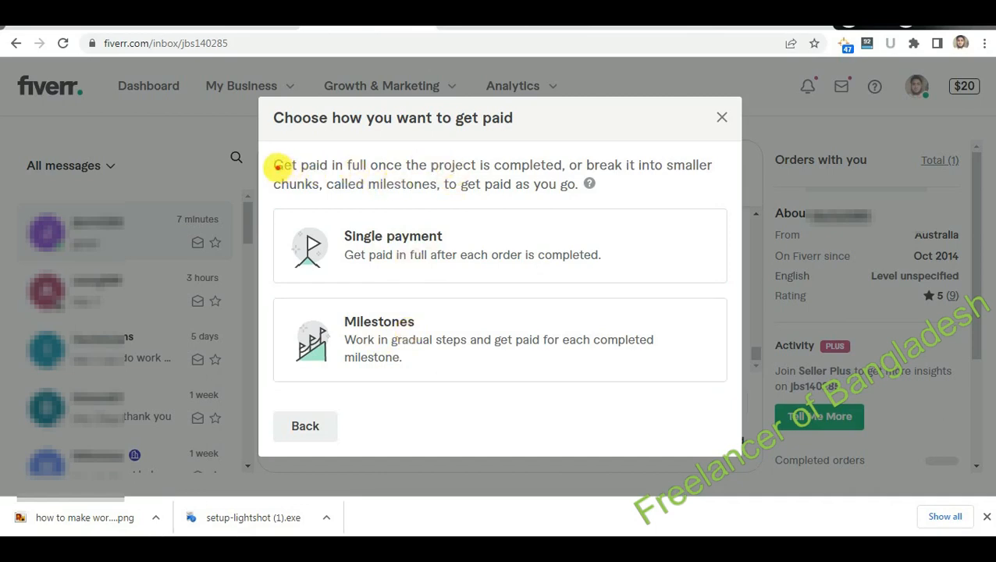
Step: Choose single payment for the offer, and clear away the Windows color scheme prompt and the downloads bar
left_click_drag(274, 165, 625, 184)
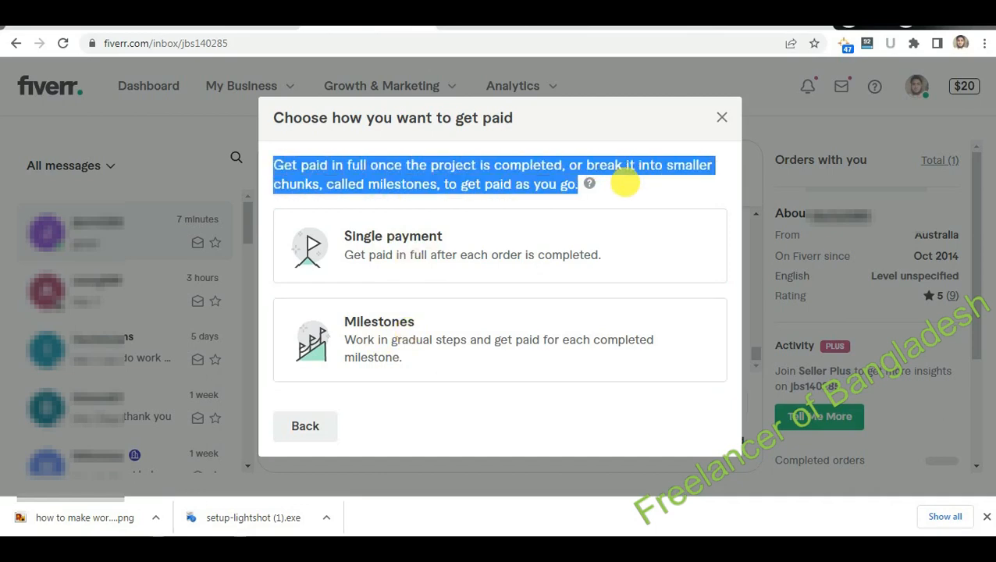
left_click(478, 175)
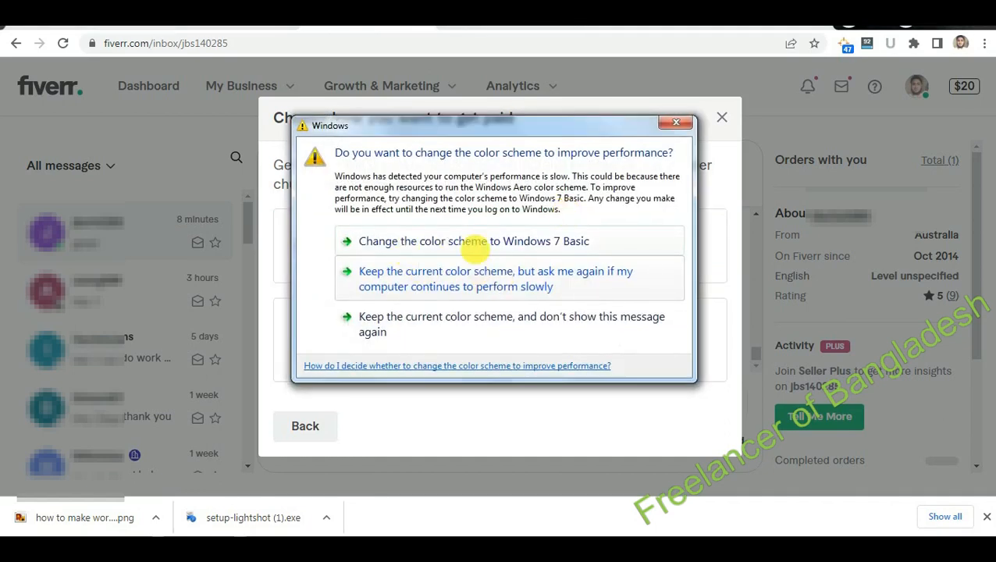
left_click(492, 238)
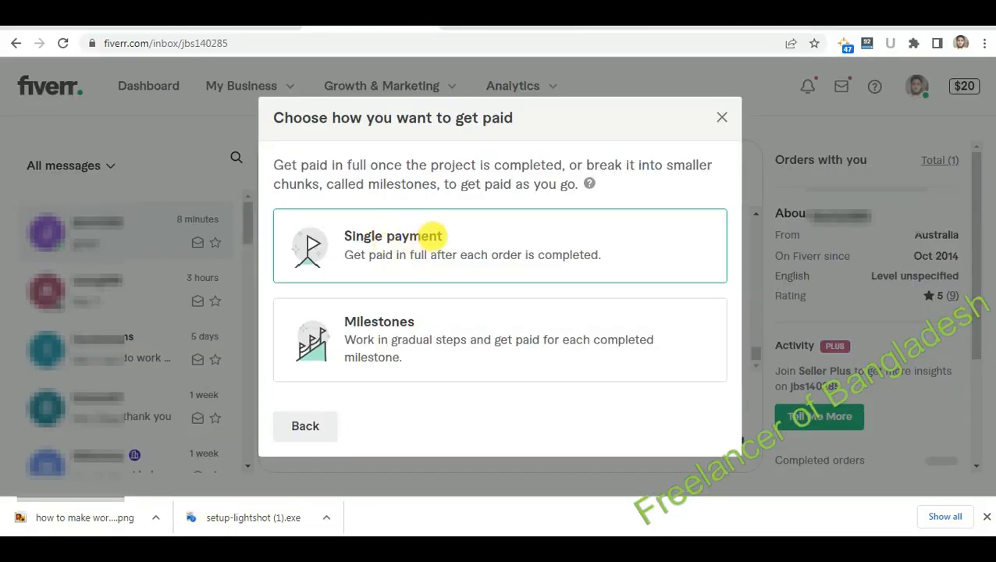
left_click(434, 234)
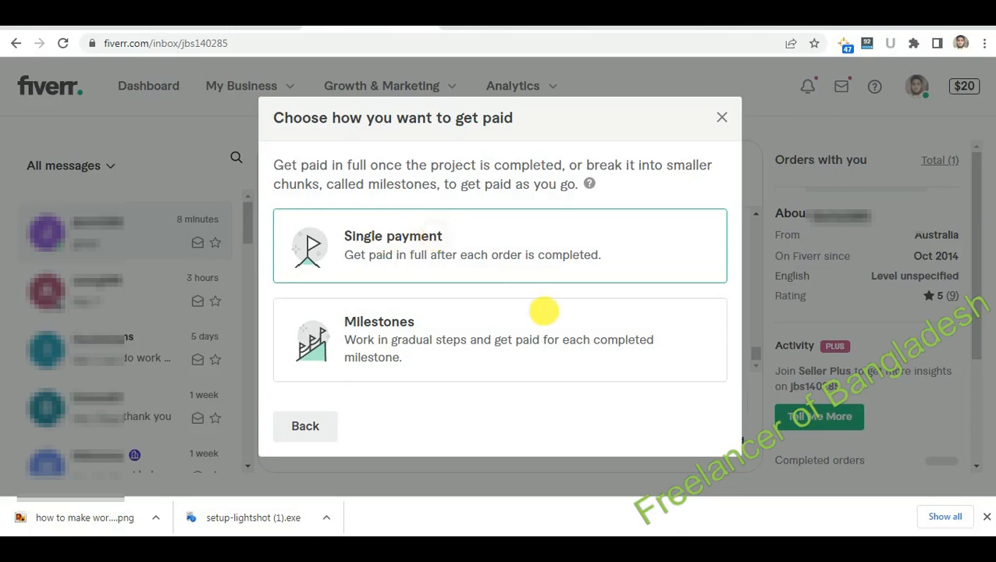
left_click(986, 516)
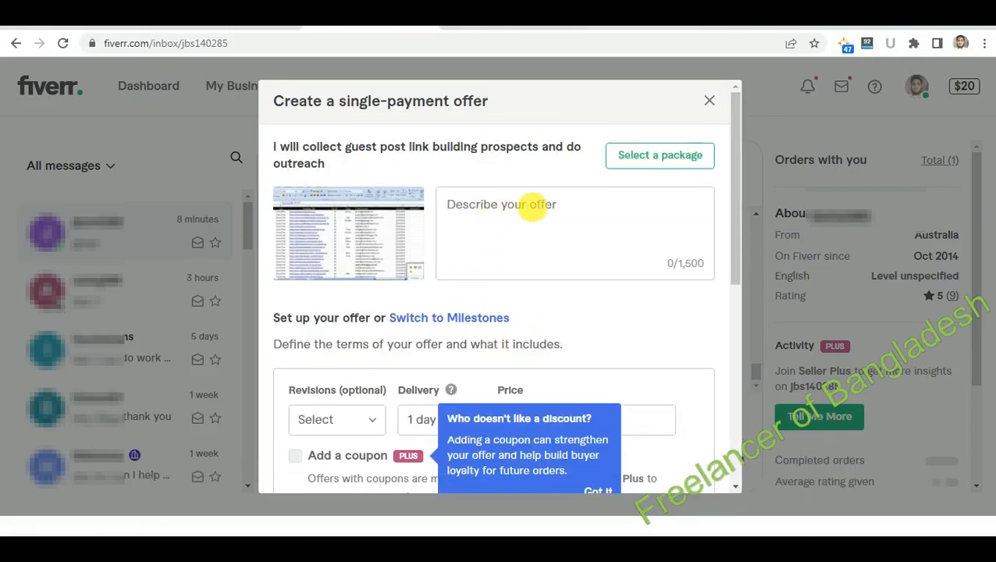
Step: Describe the offer as "100 prospects with contact details"
left_click(523, 209)
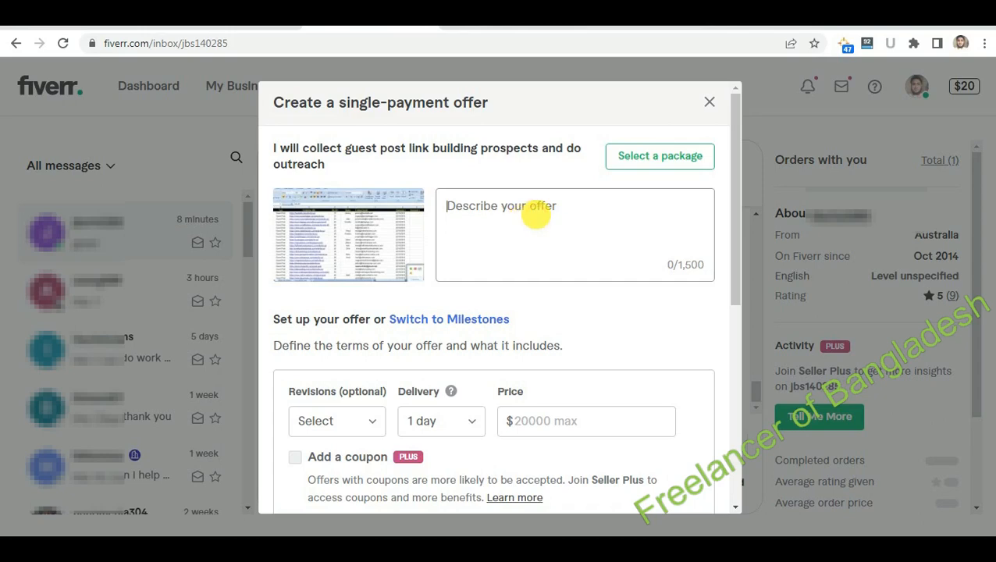
type("100 ")
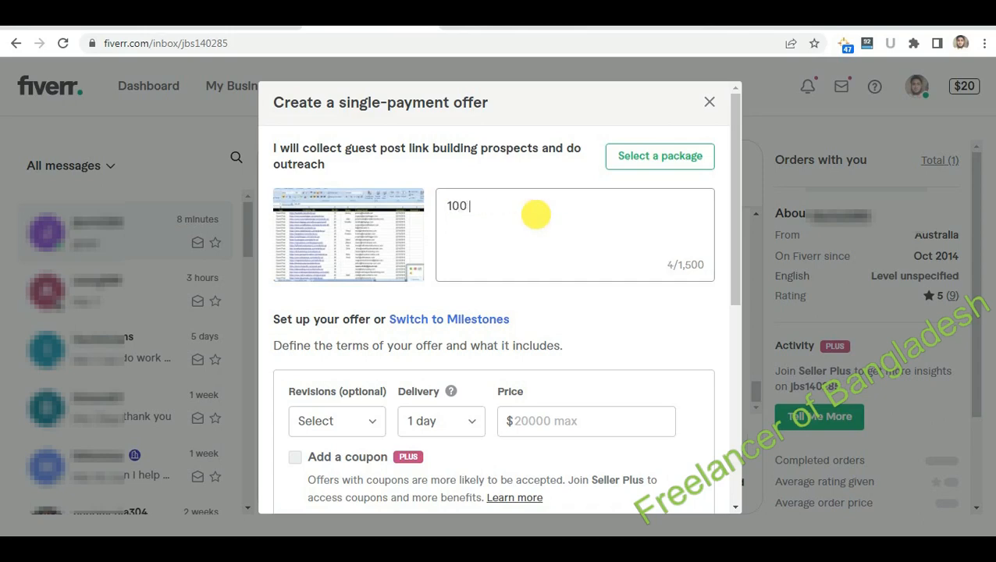
type("prospects with")
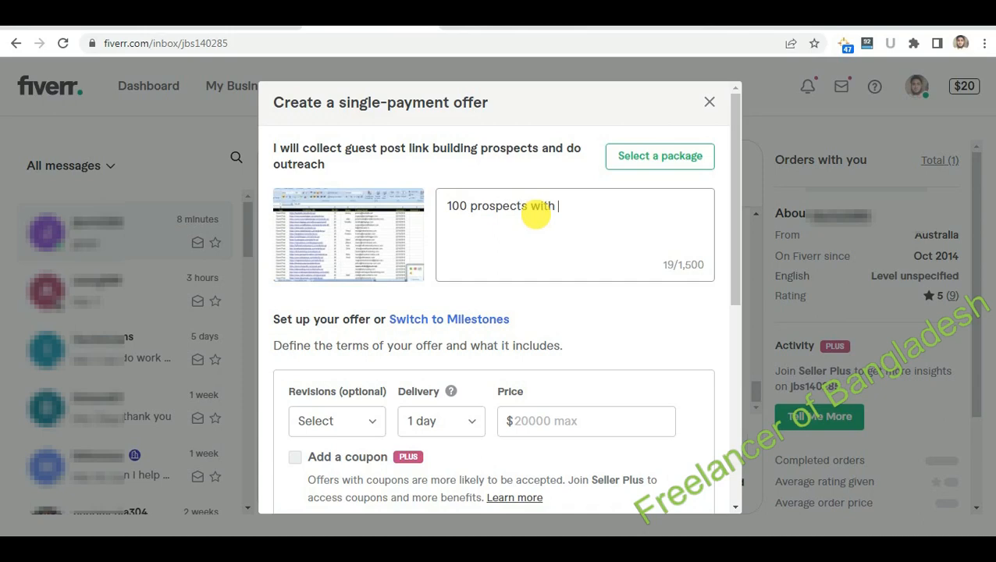
key("BackSpace")
key("BackSpace")
key("BackSpace")
key("BackSpace")
type("with d")
type("ontact de")
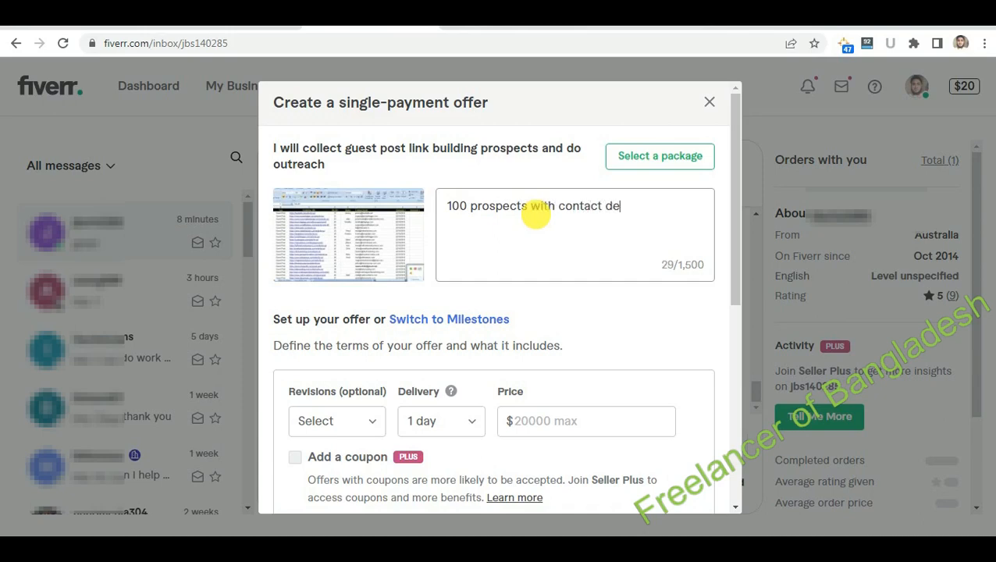
type("tails")
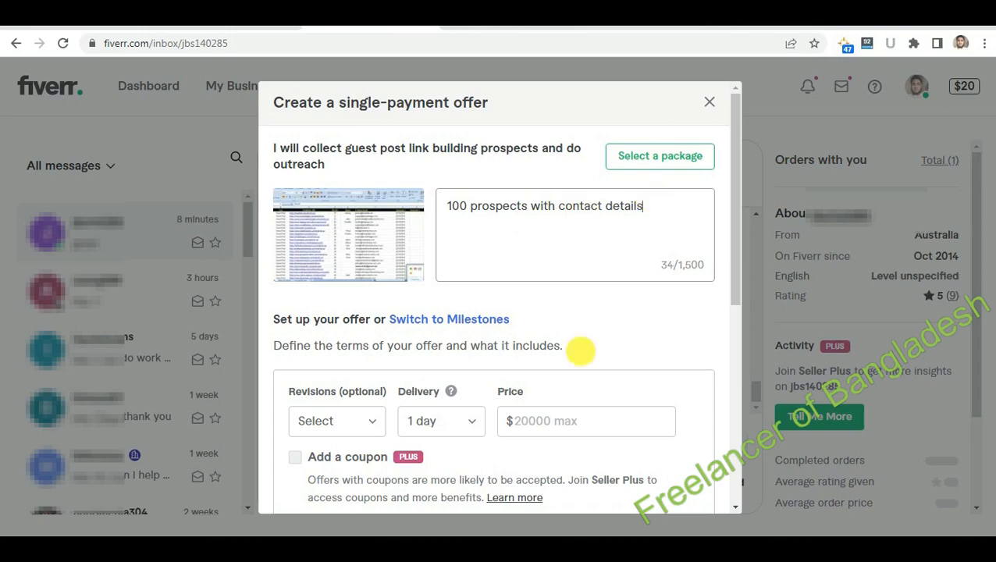
Step: Set the offer's price to $70
scroll(560, 421, "down", 1)
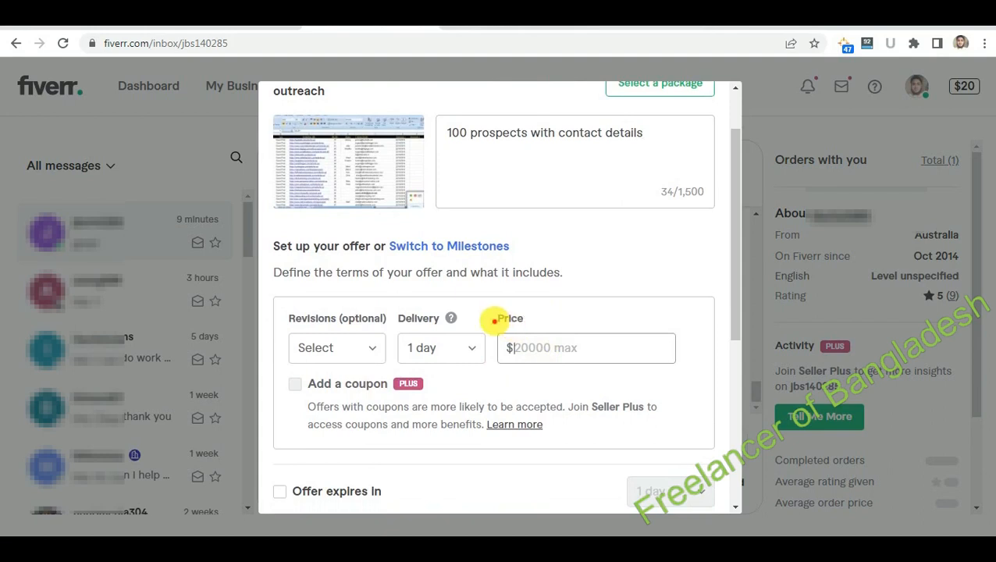
left_click_drag(493, 320, 538, 319)
left_click(541, 348)
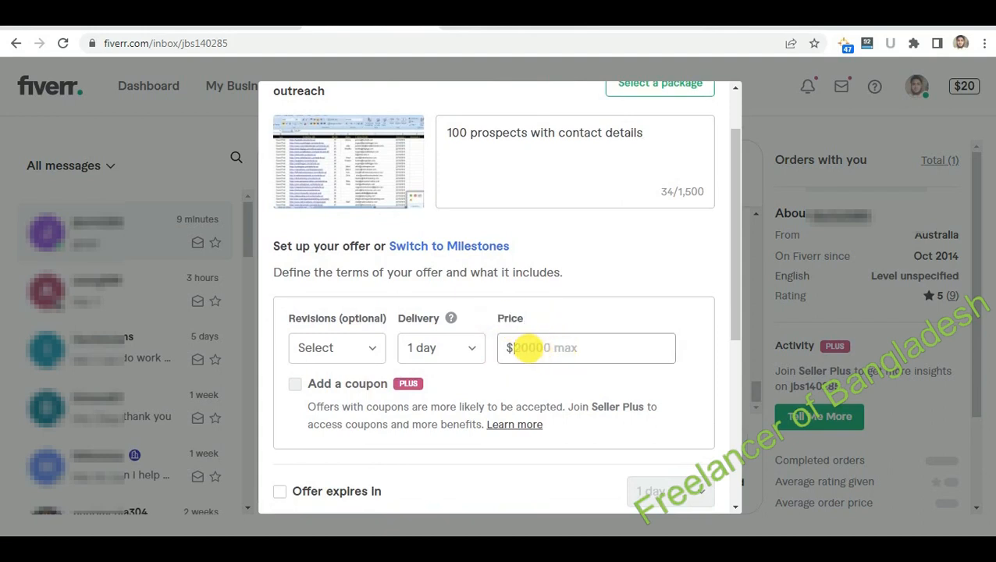
left_click(544, 349)
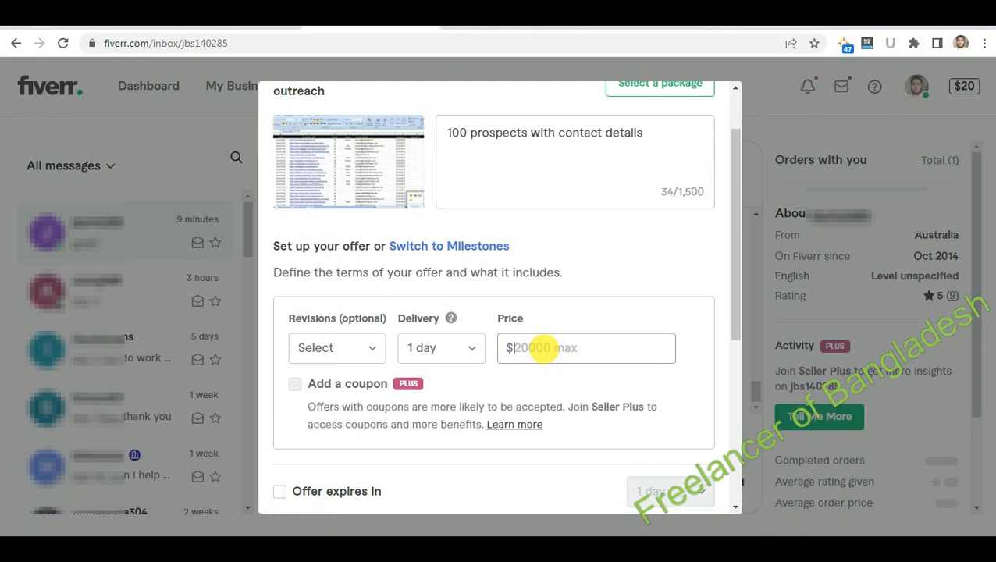
type("70")
double_click(539, 348)
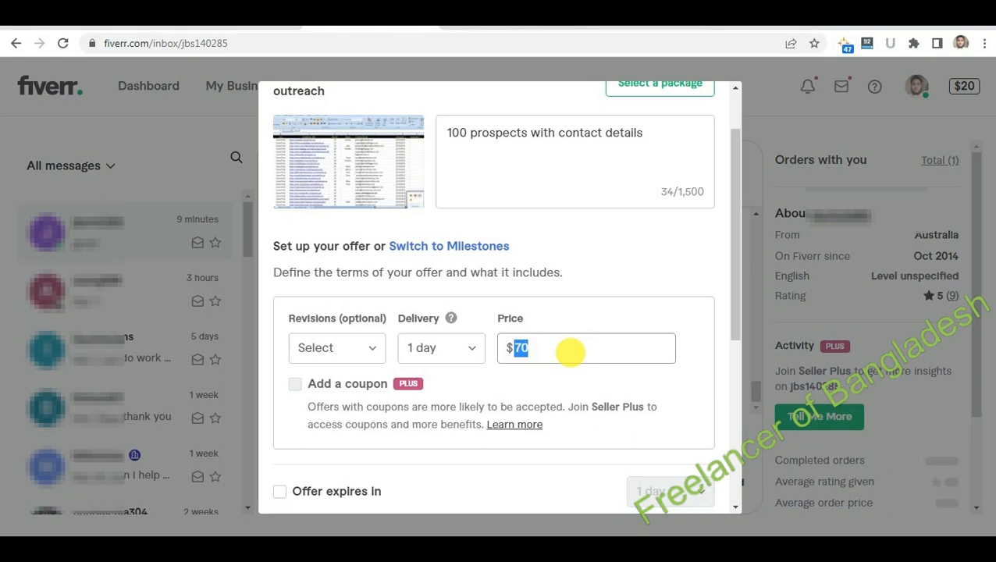
left_click(543, 348)
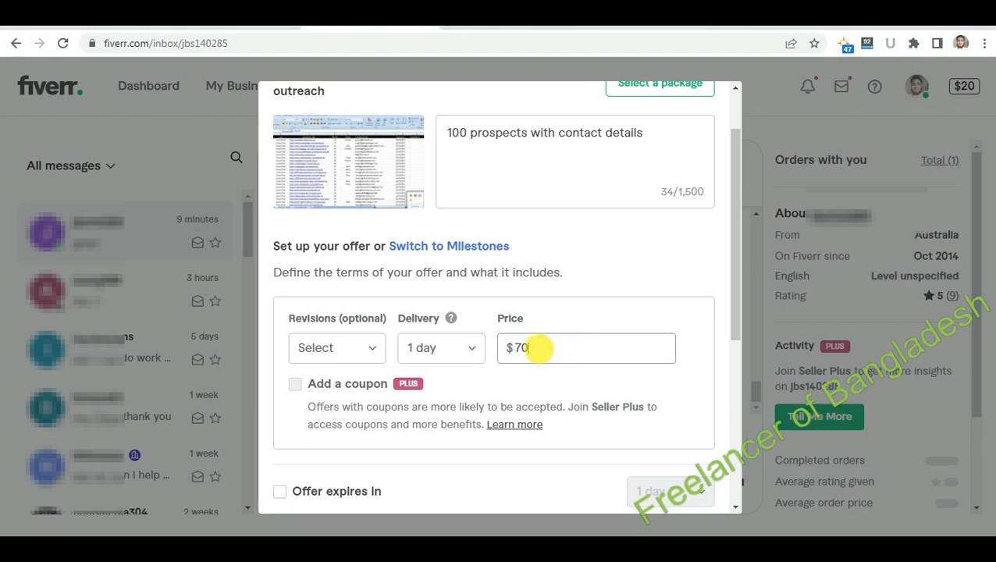
left_click_drag(512, 348, 564, 348)
left_click(564, 348)
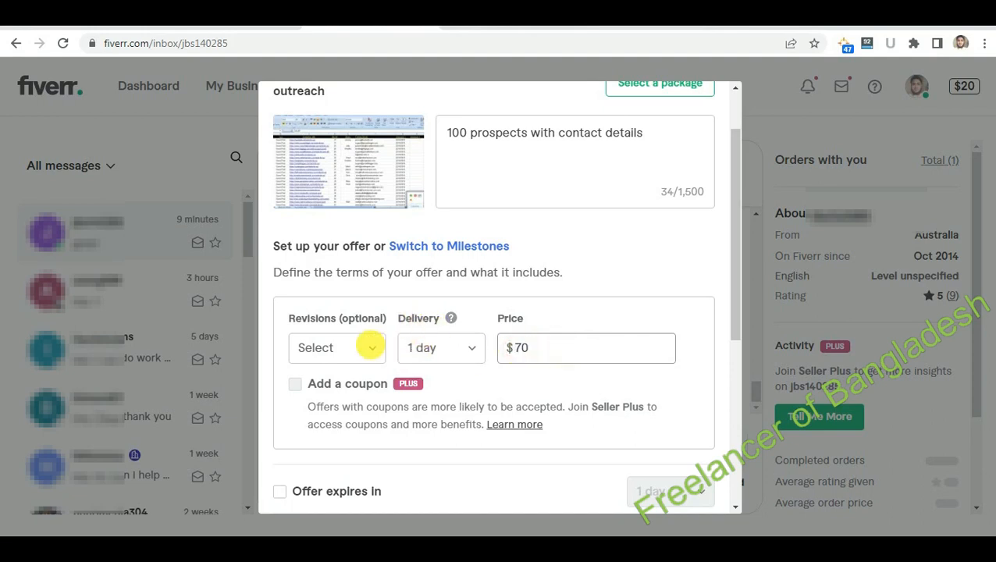
Step: Set the offer's delivery time to 6 days
left_click(471, 348)
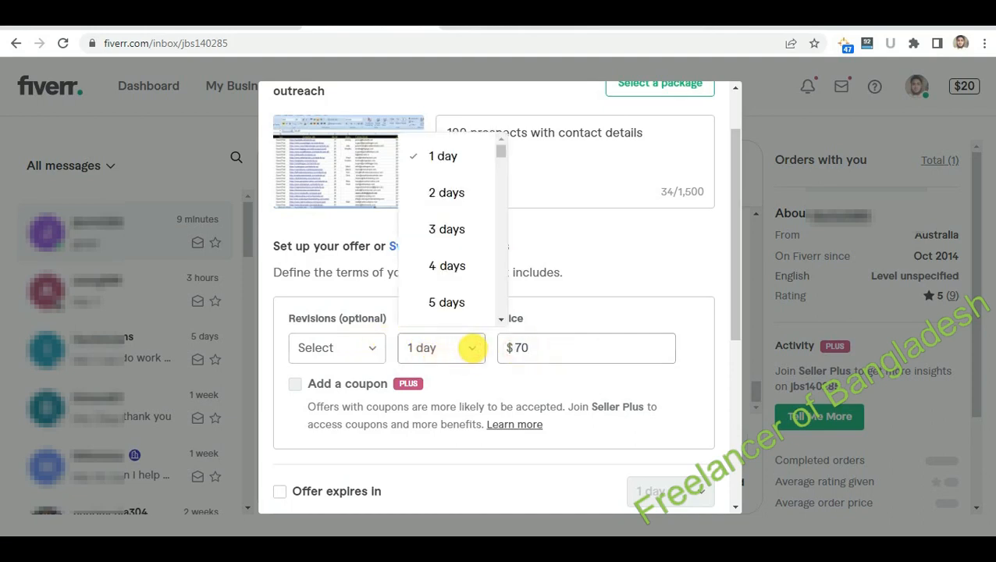
scroll(462, 253, "down", 2)
scroll(461, 254, "down", 1)
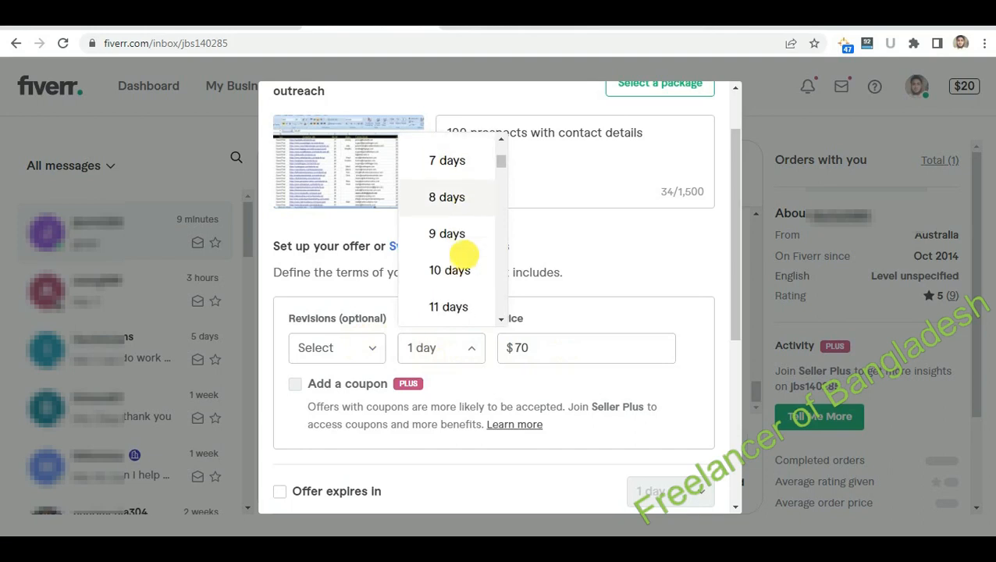
scroll(453, 234, "up", 1)
scroll(451, 262, "up", 2)
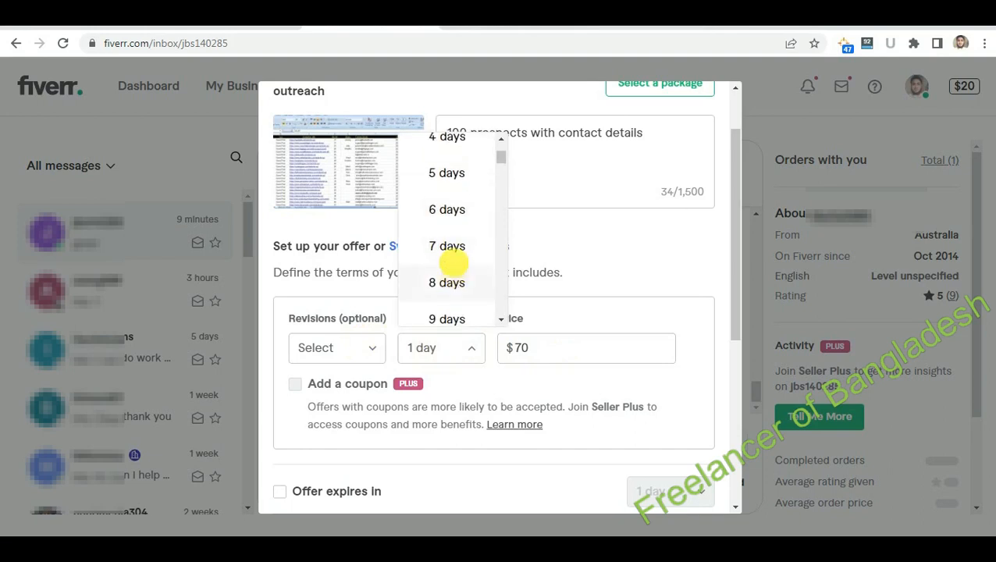
scroll(444, 264, "down", 1)
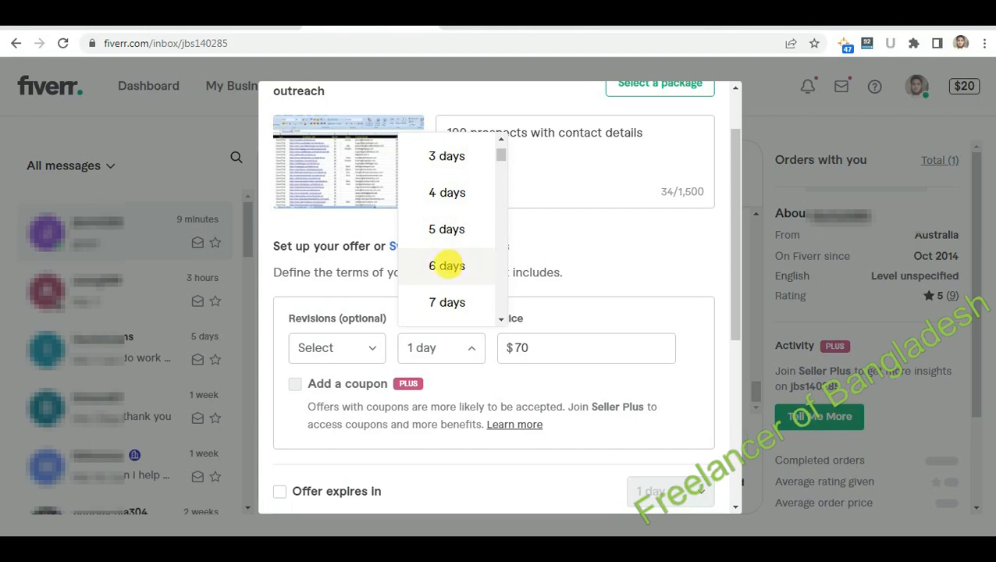
left_click(446, 265)
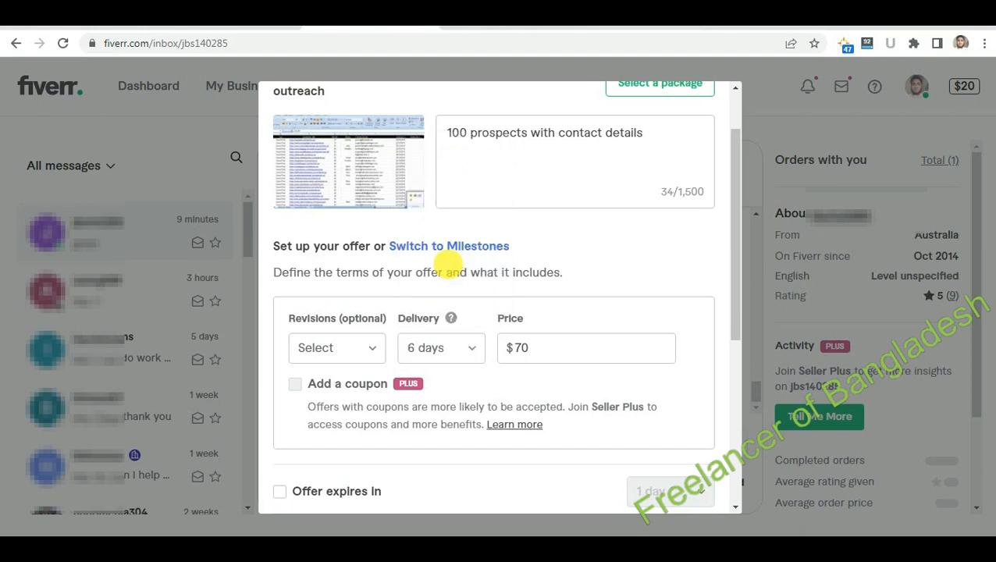
left_click(543, 348)
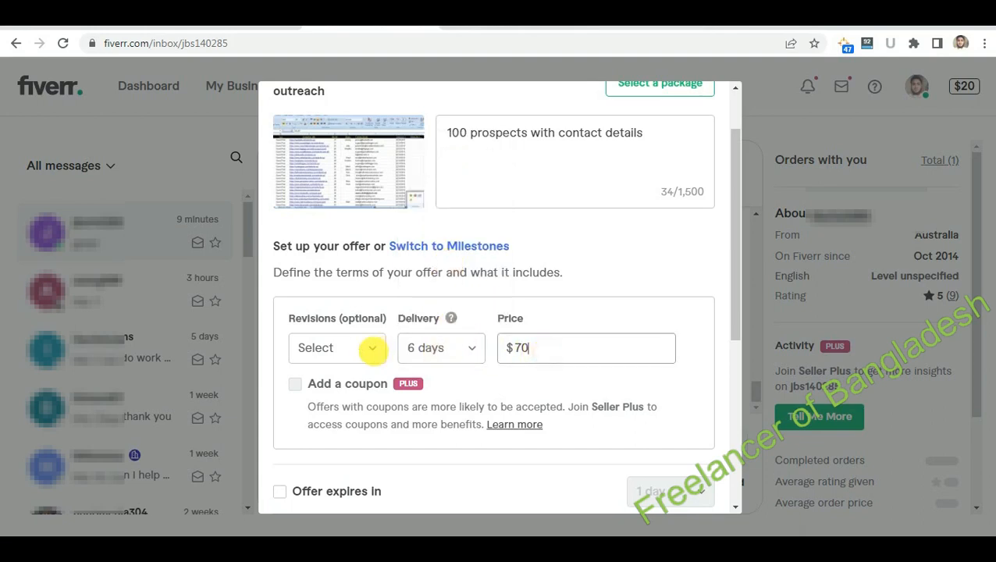
left_click_drag(278, 314, 373, 318)
double_click(373, 318)
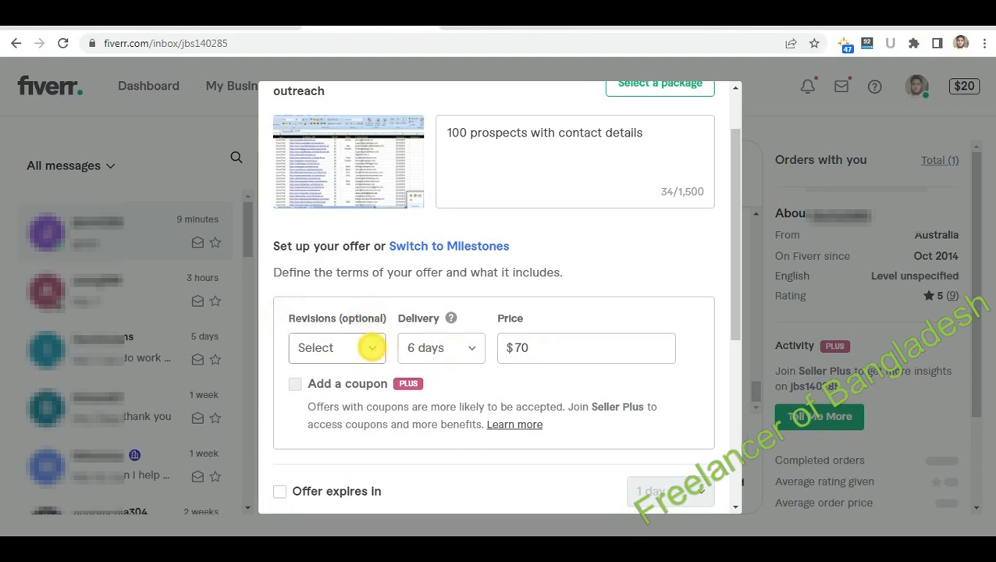
left_click(369, 346)
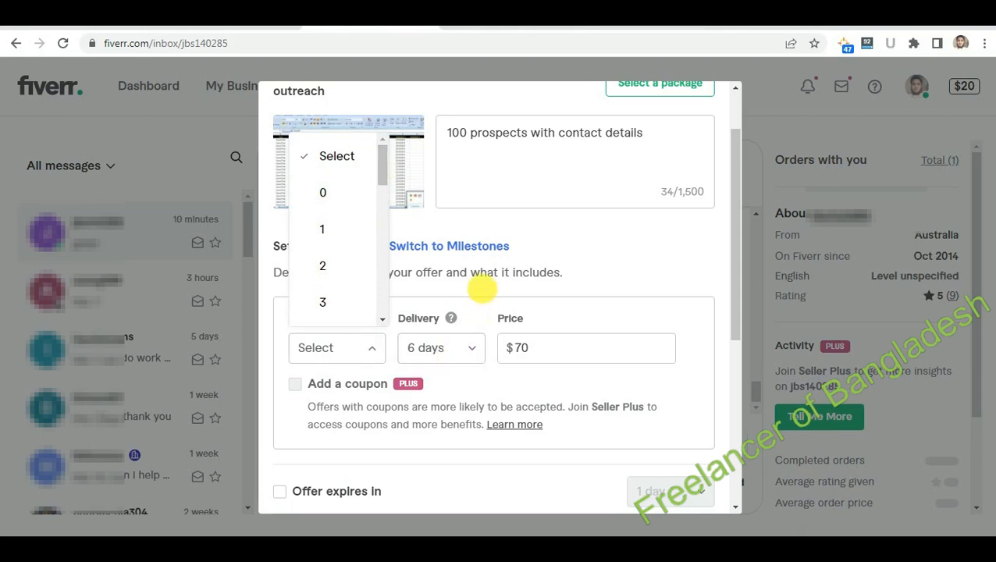
left_click(480, 277)
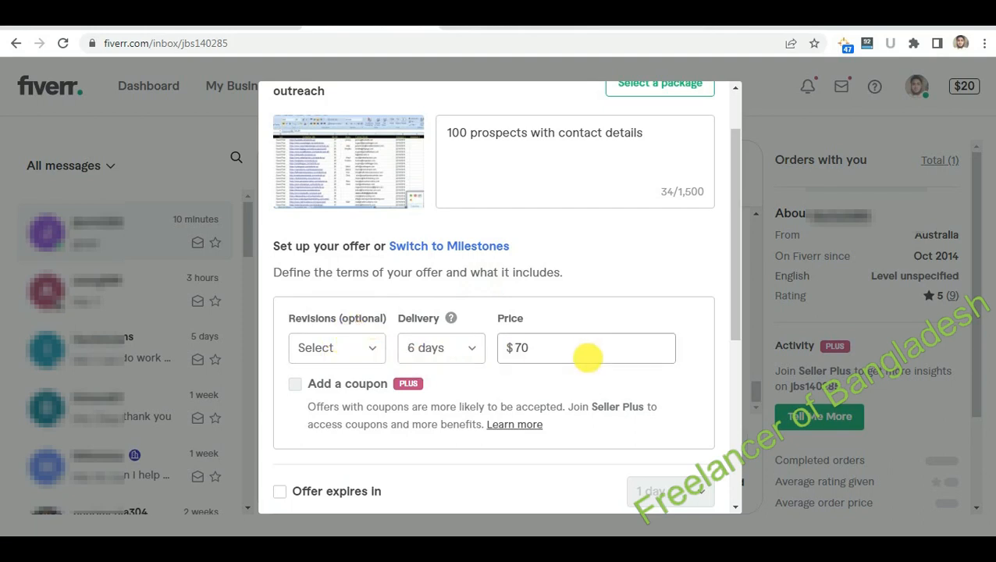
left_click(585, 355)
Step: Send the custom offer with the request for requirements enabled, and view the sent offer in the chat
scroll(589, 348, "down", 2)
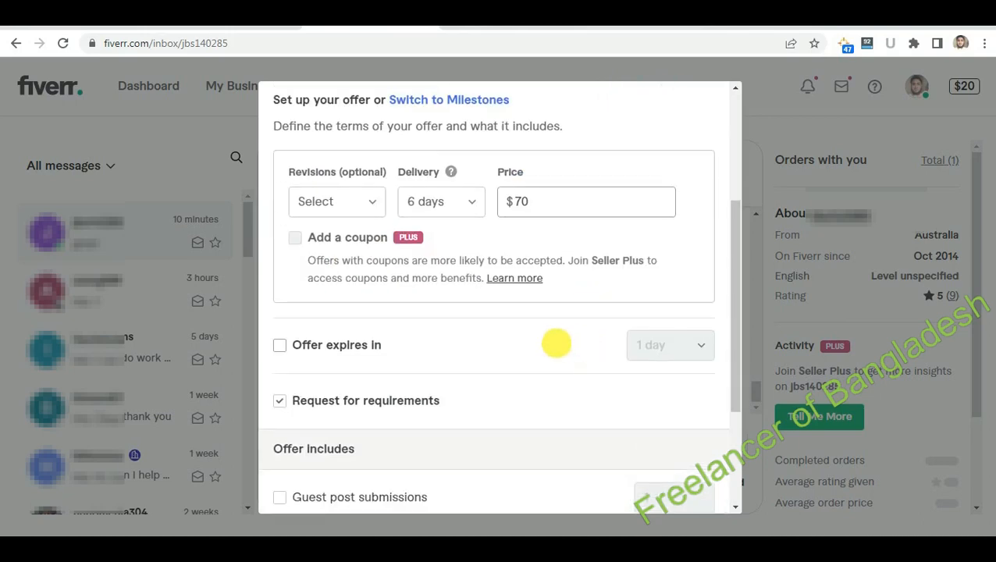
scroll(534, 335, "down", 3)
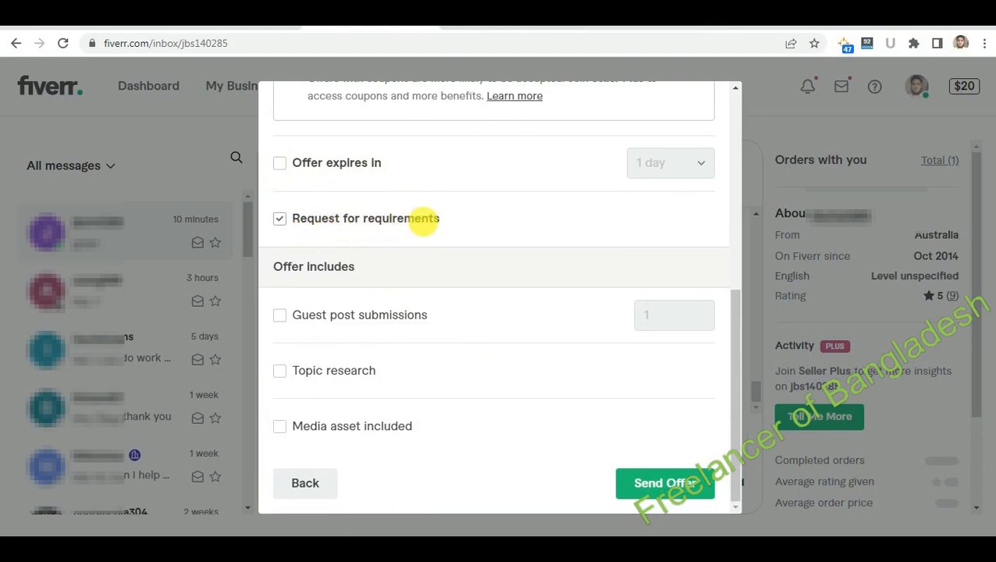
left_click(279, 219)
left_click(279, 219)
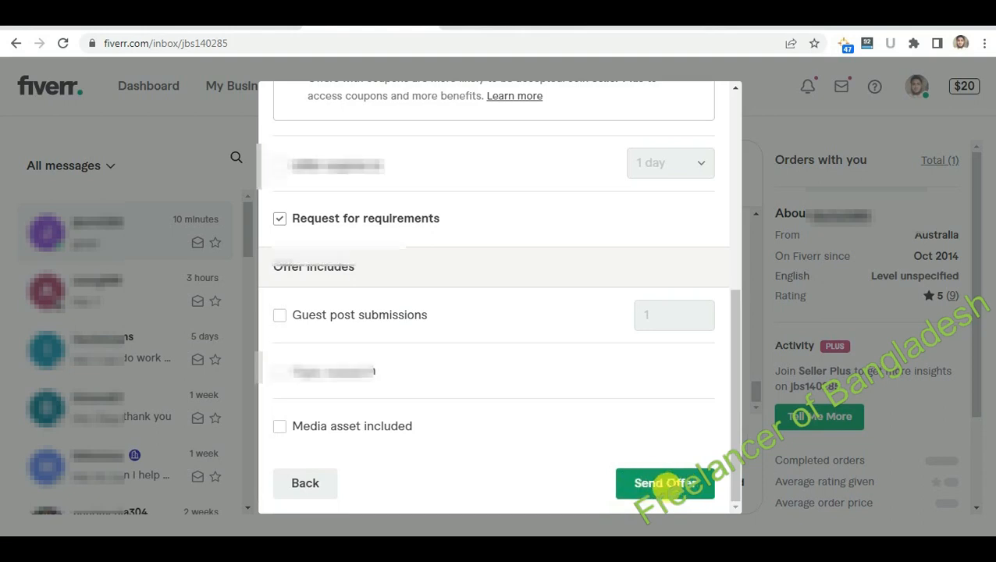
left_click(664, 483)
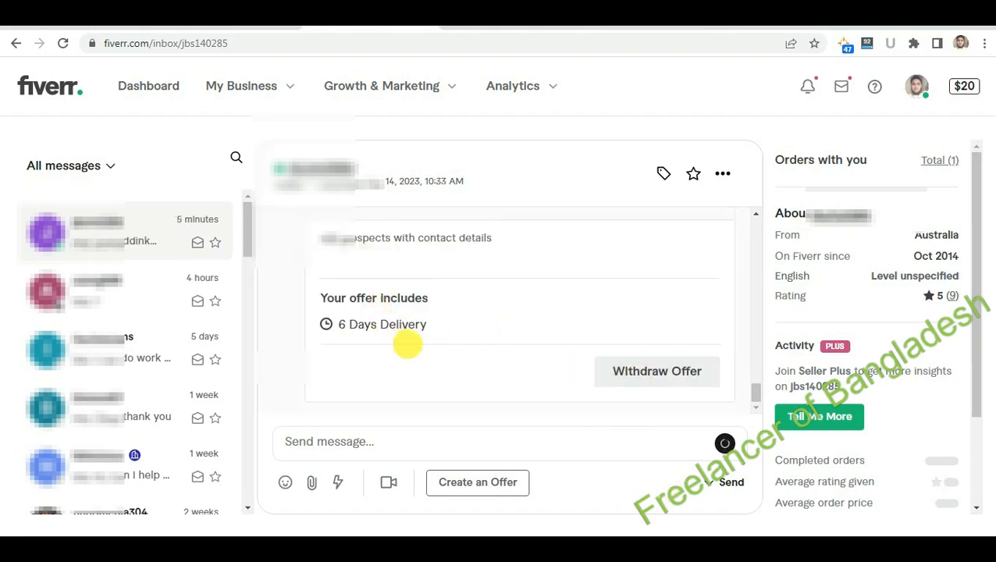
scroll(411, 344, "up", 2)
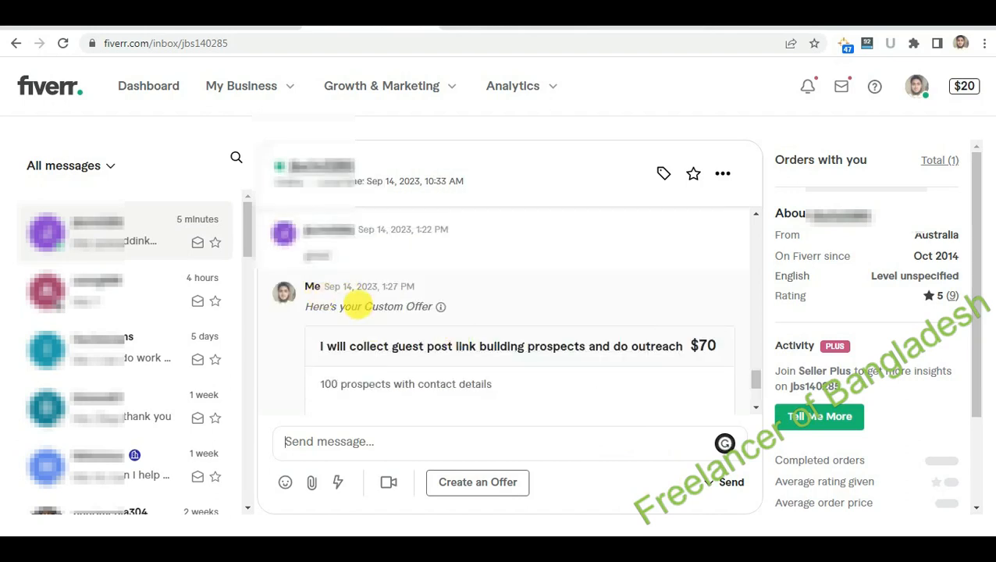
Step: Review the sent custom offer in the chat, checking its title, price, description, delivery time and acceptance status
scroll(331, 293, "down", 1)
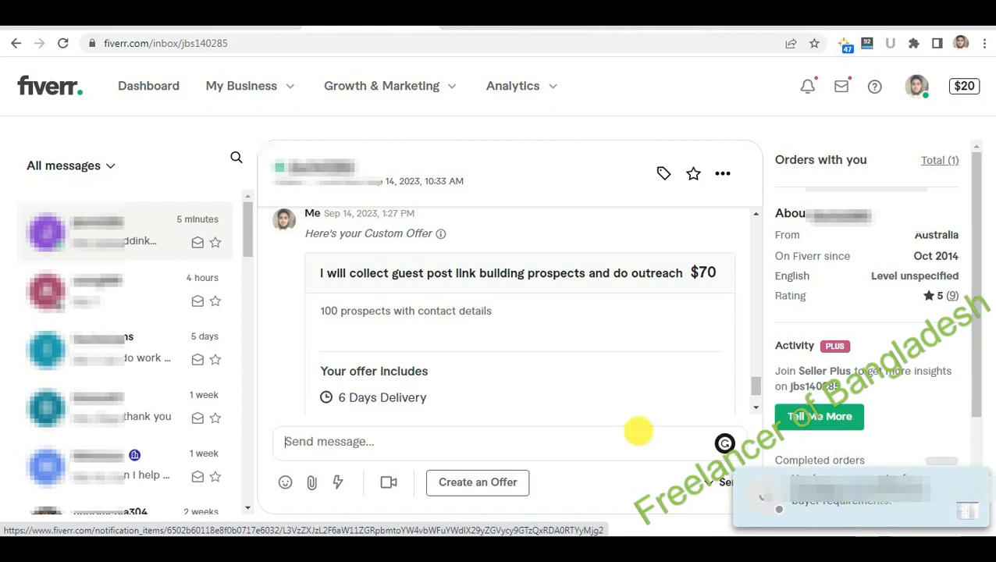
scroll(569, 372, "down", 1)
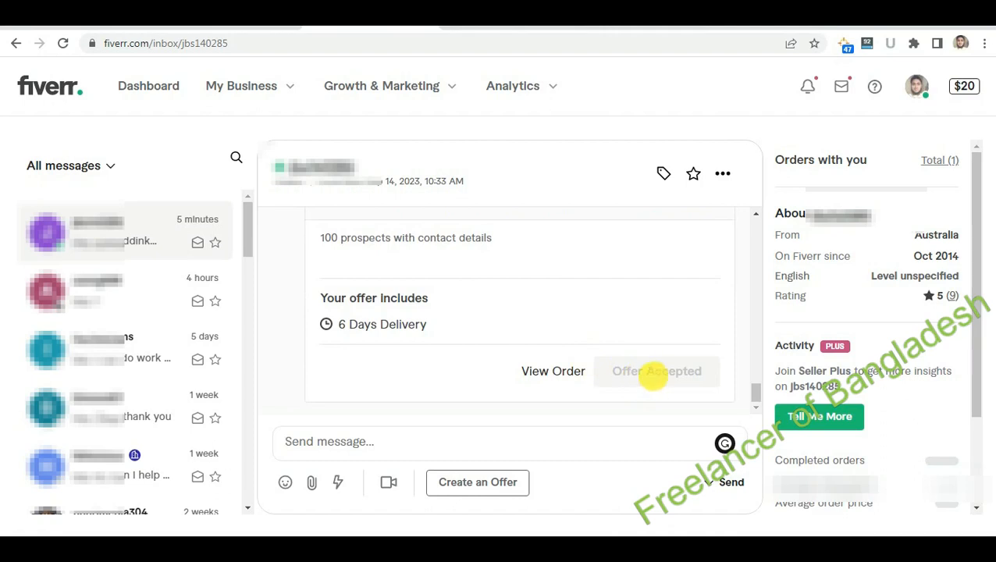
scroll(436, 315, "up", 1)
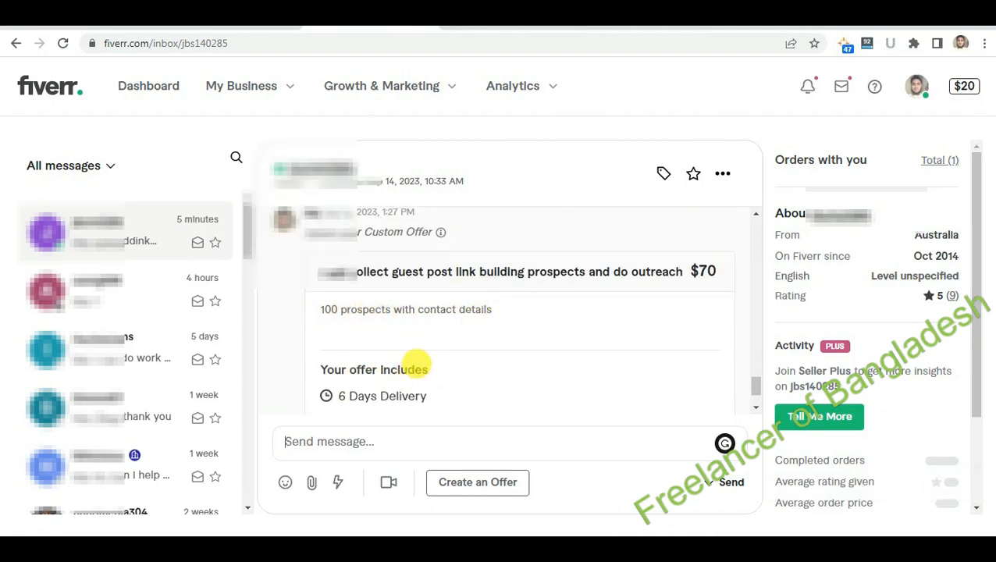
scroll(412, 365, "down", 1)
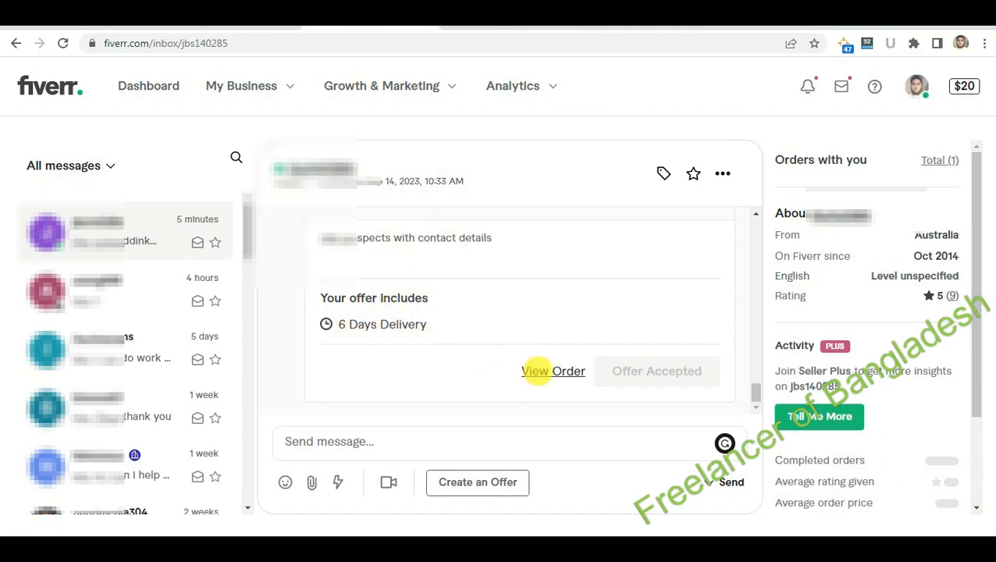
scroll(495, 333, "up", 2)
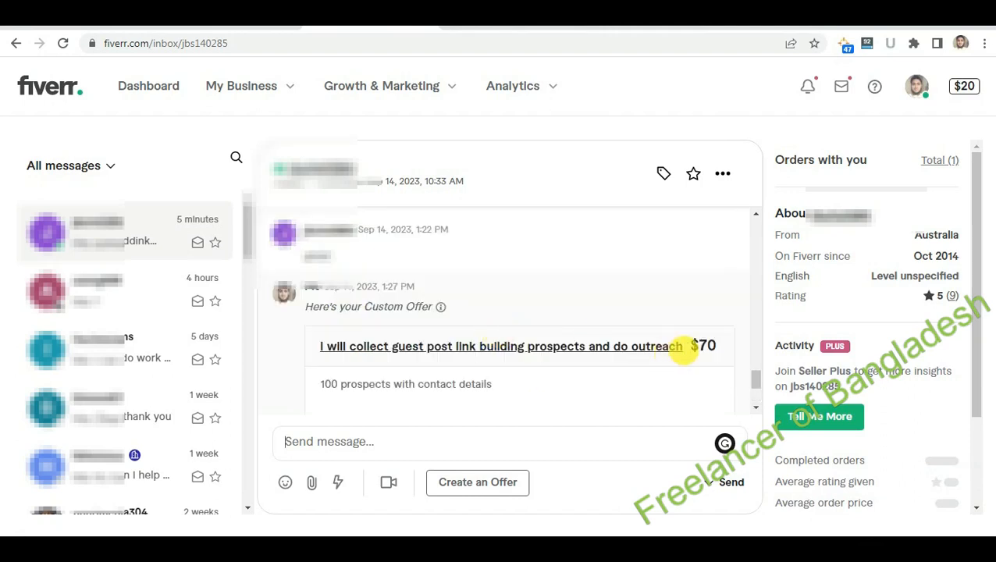
scroll(699, 349, "down", 2)
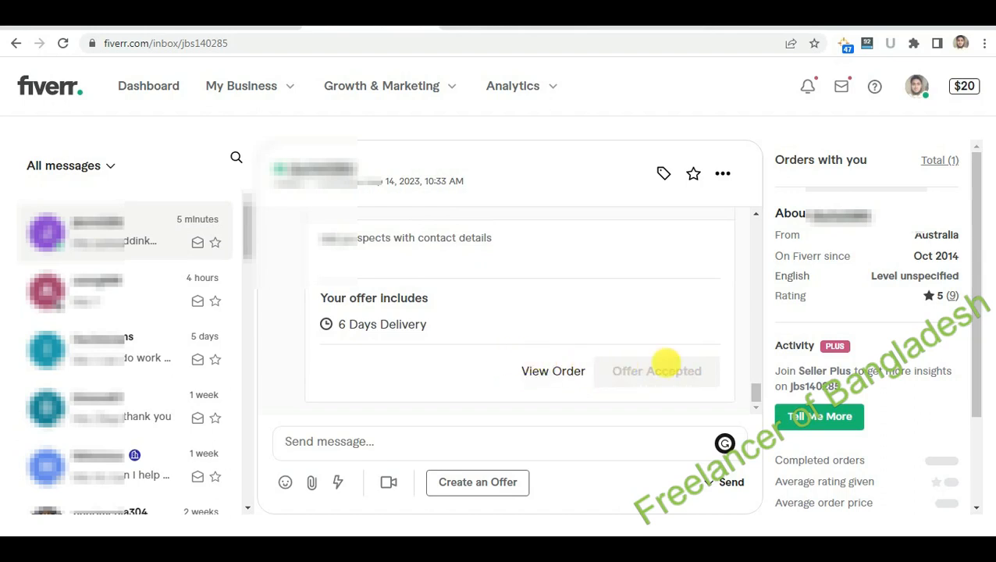
double_click(639, 374)
left_click(640, 372)
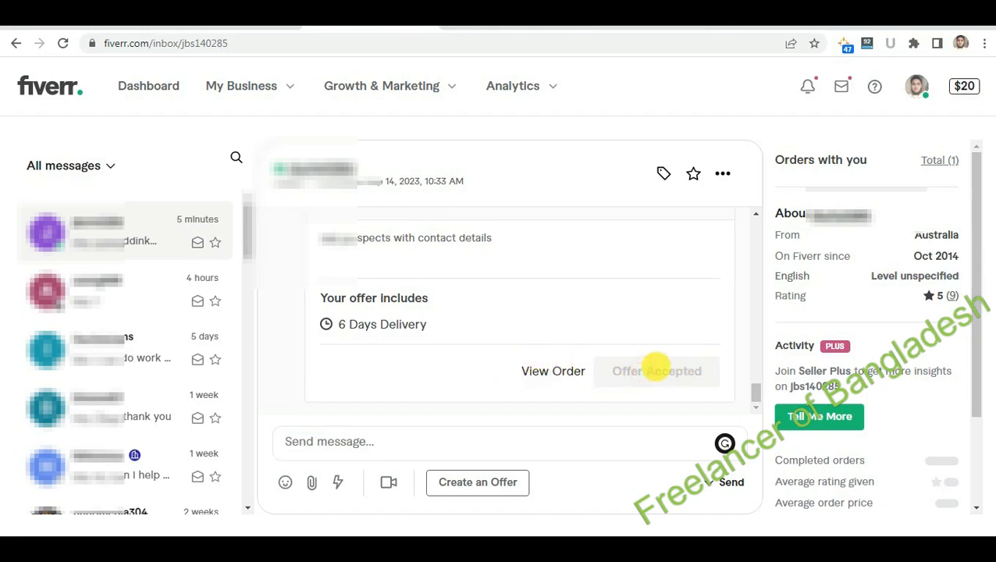